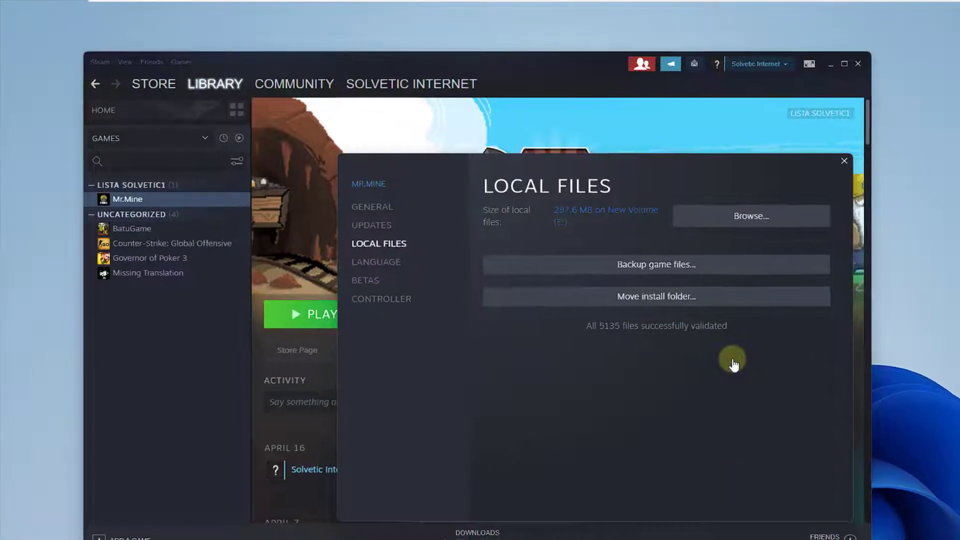
Step: Close the Mr.Mine properties and Steam windows, and open Device Manager
key(alt+F4)
key(alt+F4)
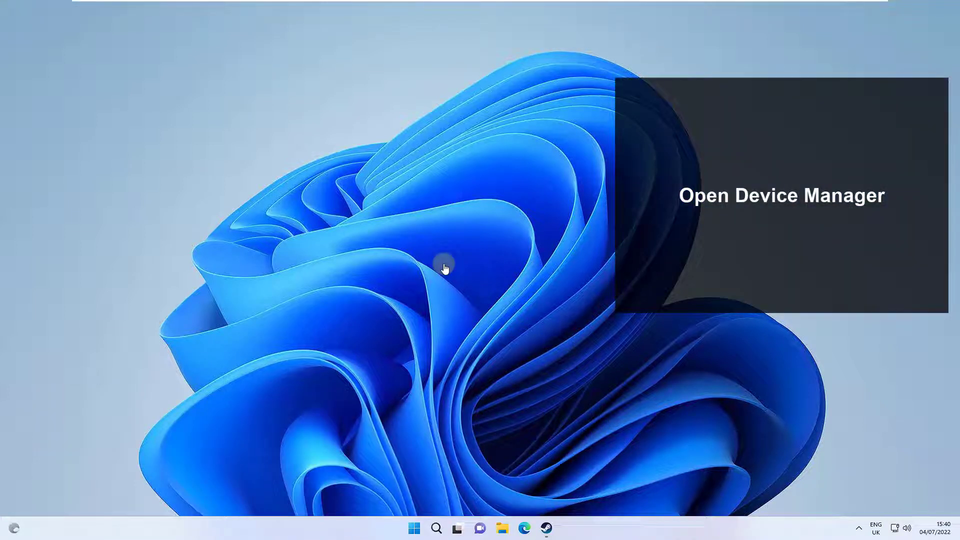
key(super+x)
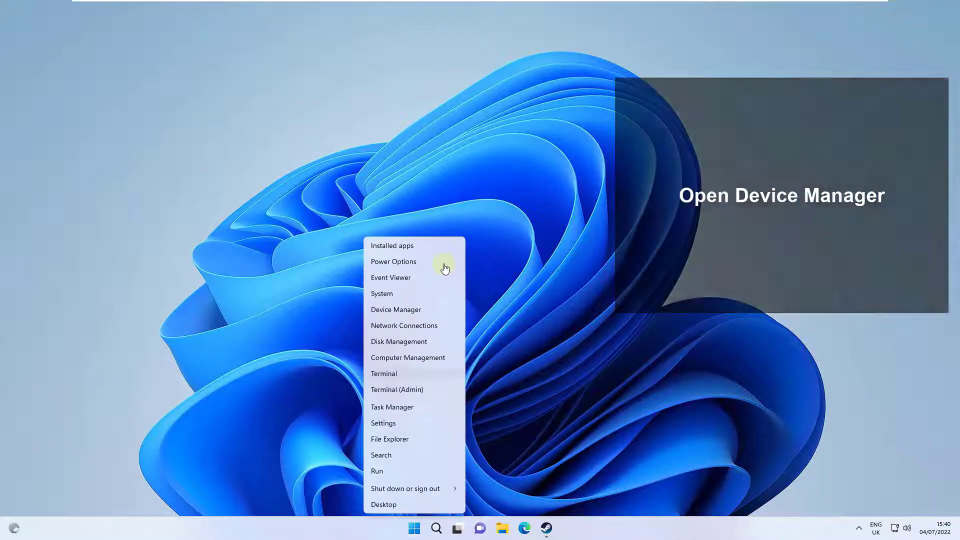
key(m)
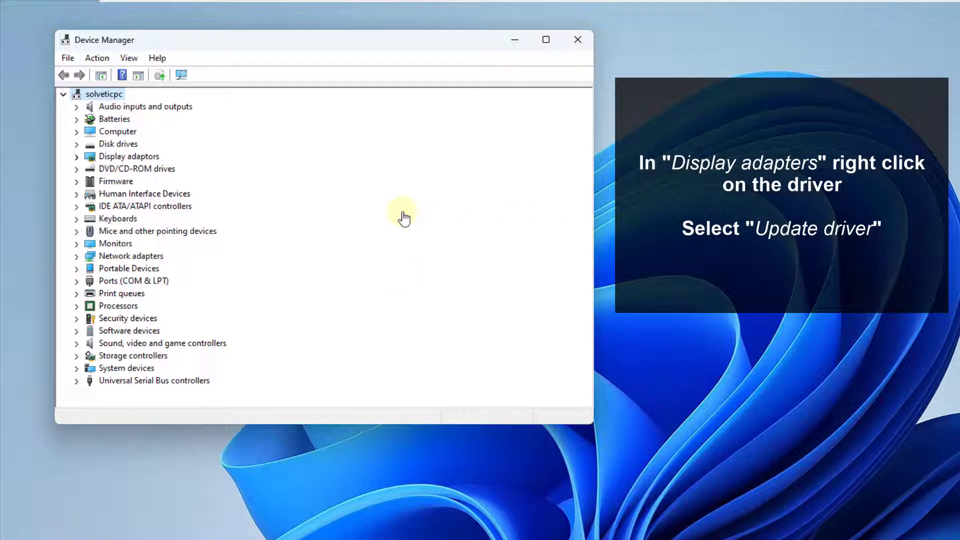
Step: Update the VMware SVGA 3D display adaptor's driver with an automatic driver search, and close Device Manager
click(76, 157)
right_click(120, 168)
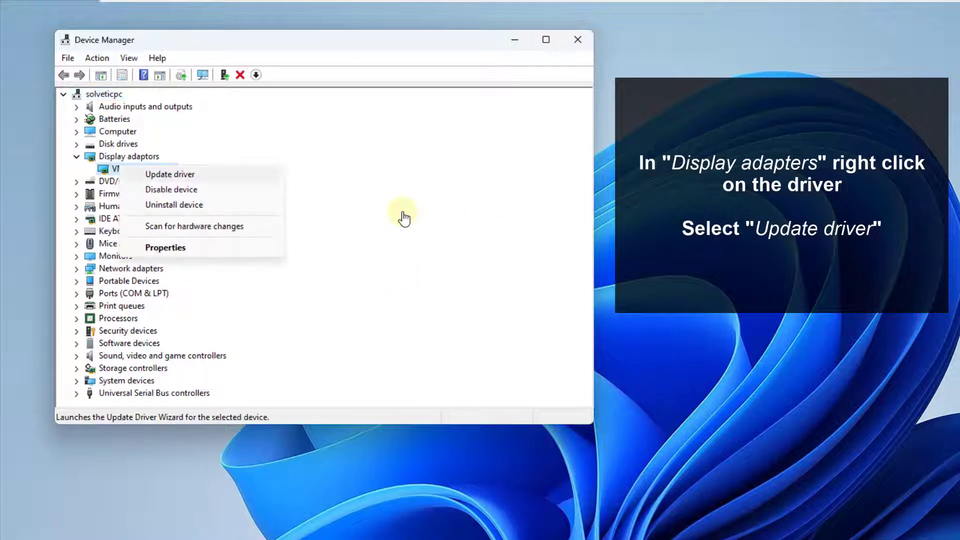
key(Return)
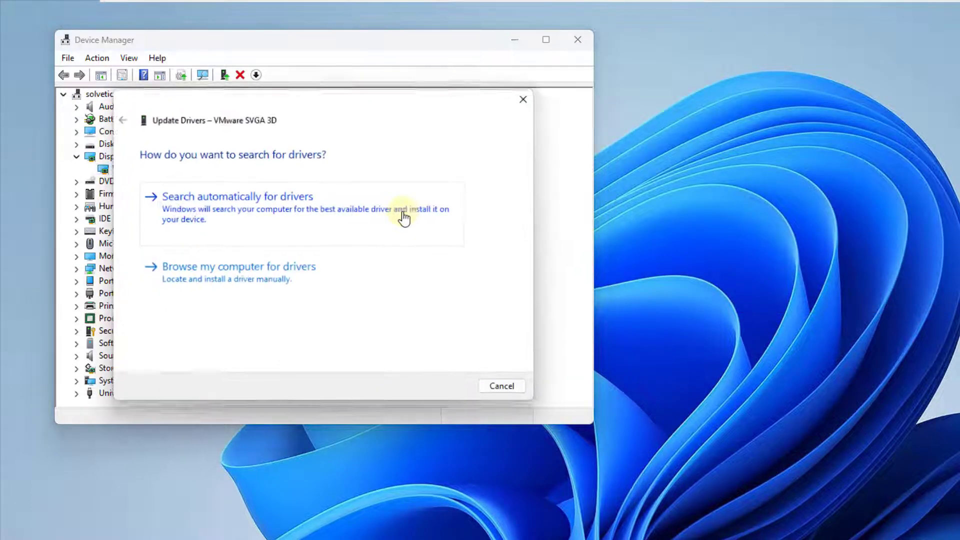
click(403, 214)
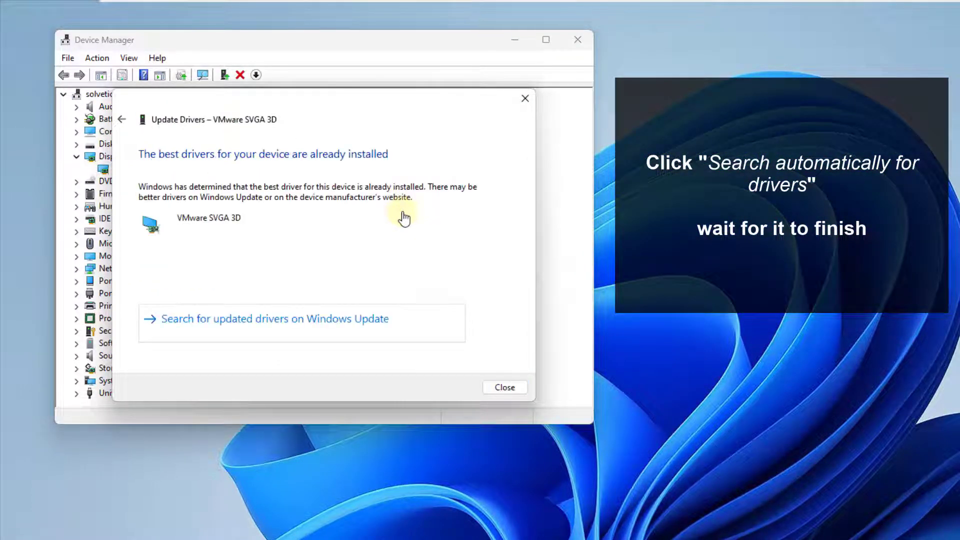
key(Return)
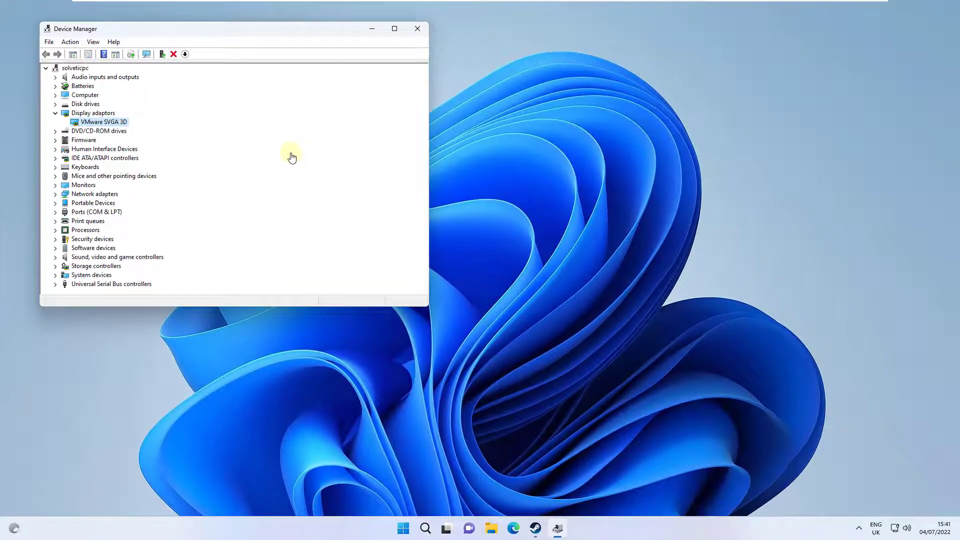
key(alt+F4)
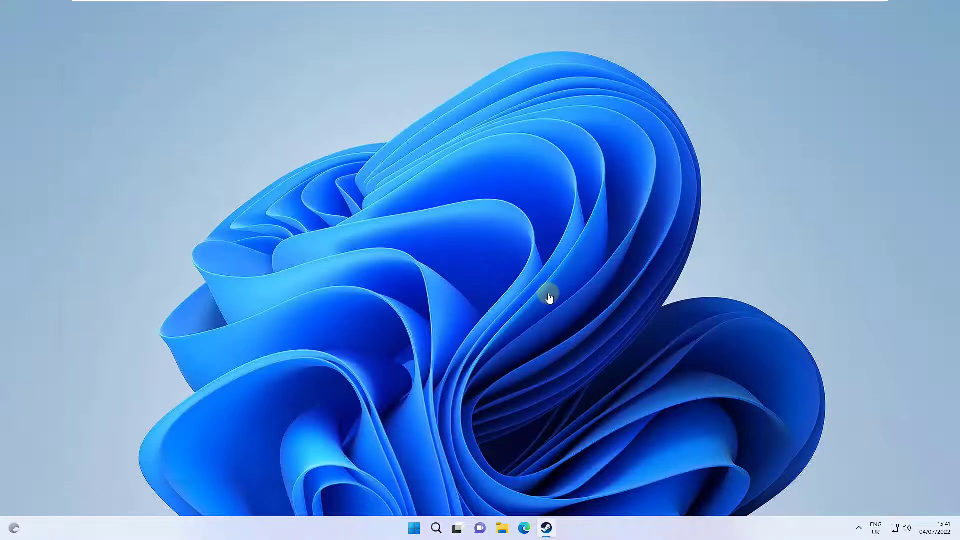
Step: Clear Steam's download cache by running steam://flushconfig/, confirm it, and minimise the login window
key(super+x)
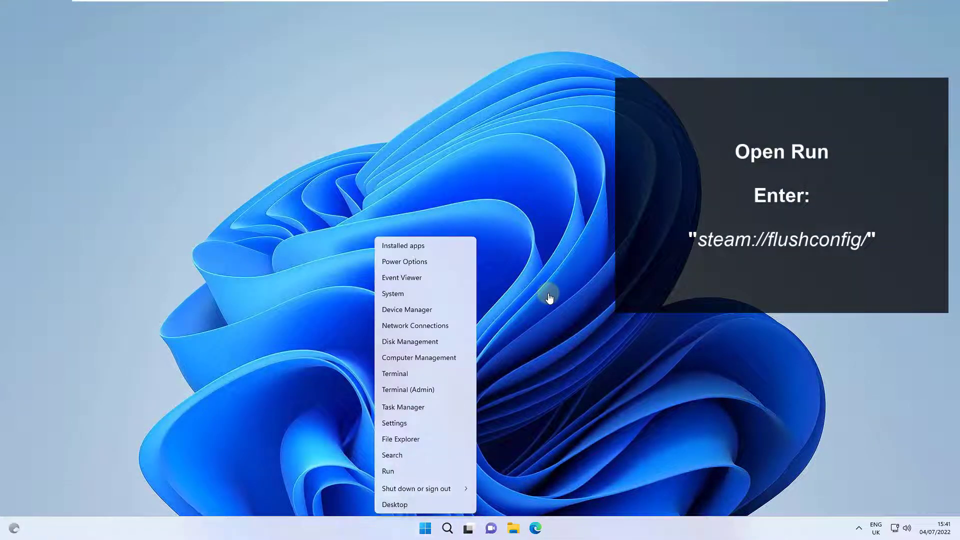
key(r)
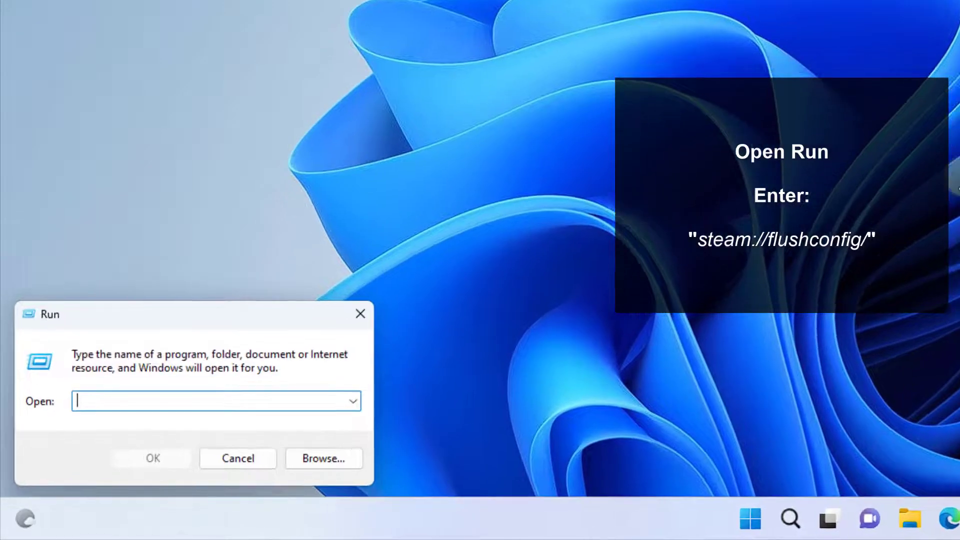
text(steam://flushconfig/)
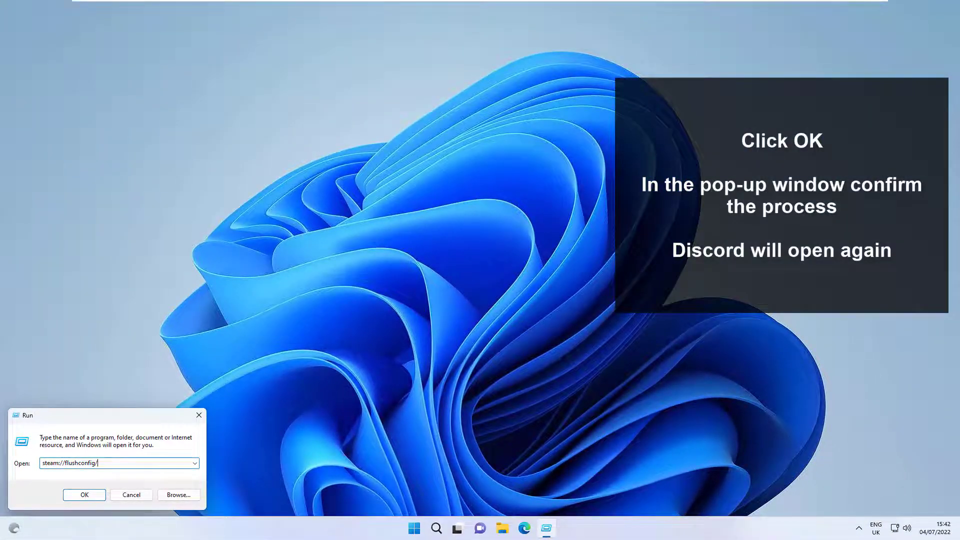
key(Return)
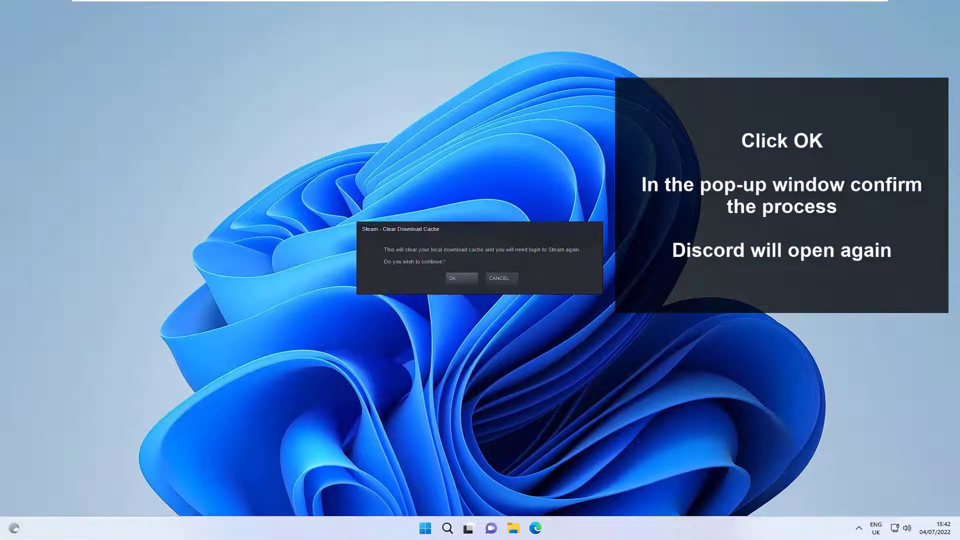
click(436, 279)
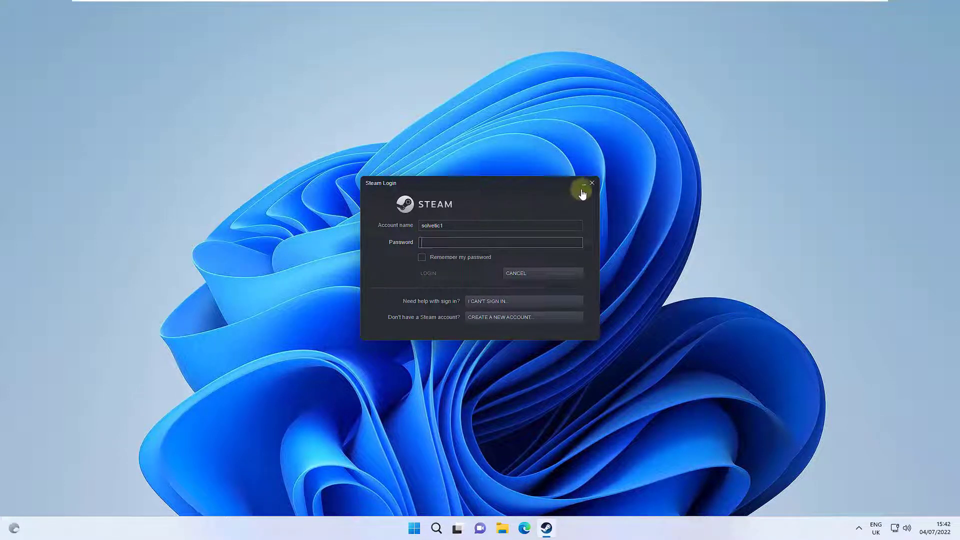
click(583, 185)
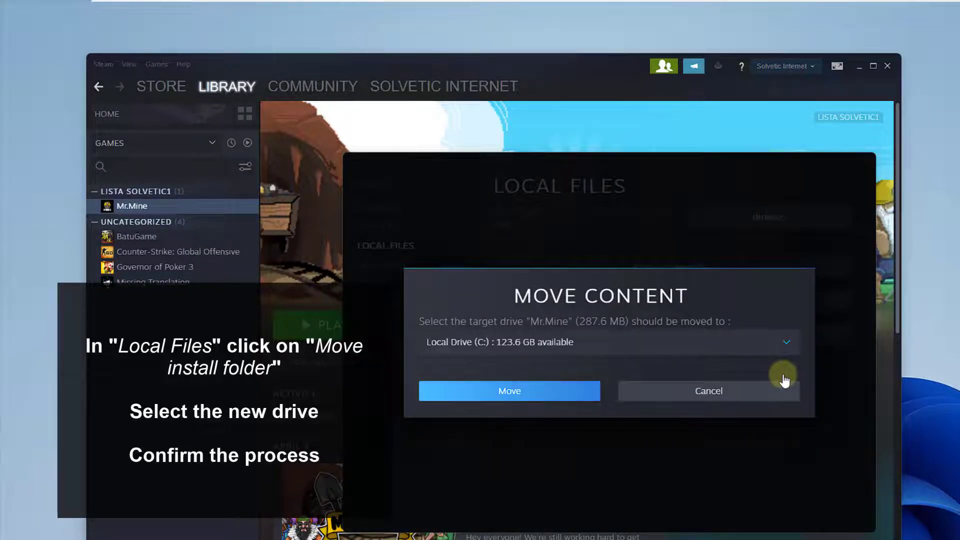
Step: Move Mr.Mine's installed content to Local Drive (C:) and close the move dialog
key(Return)
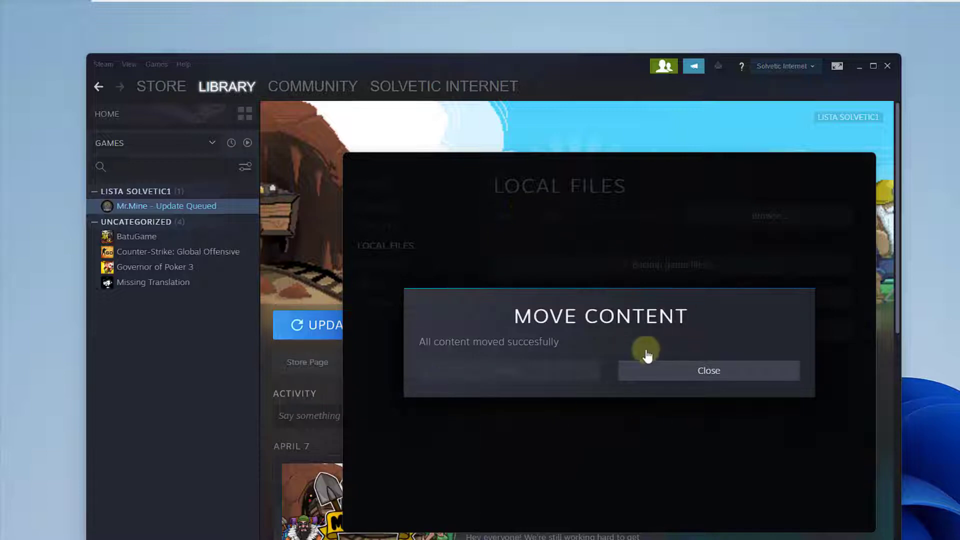
click(682, 370)
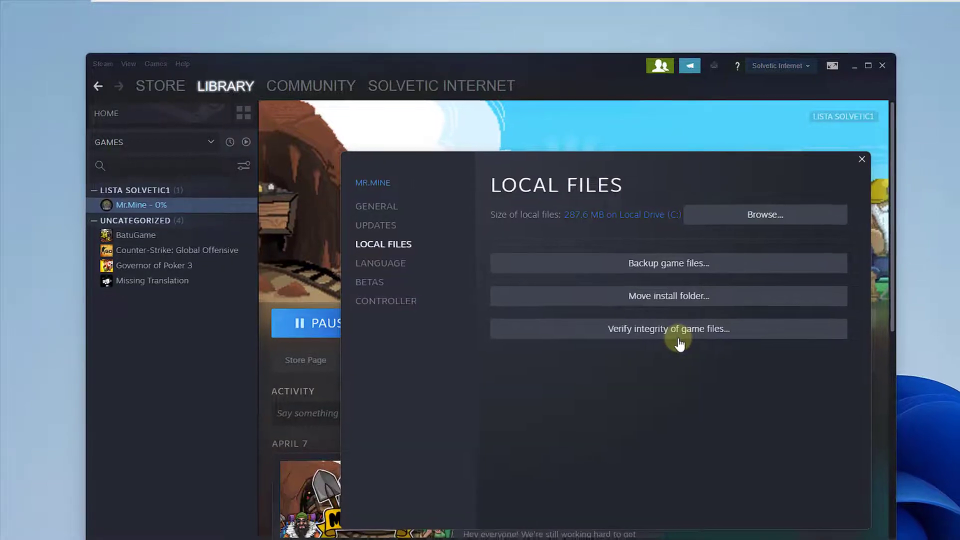
click(683, 339)
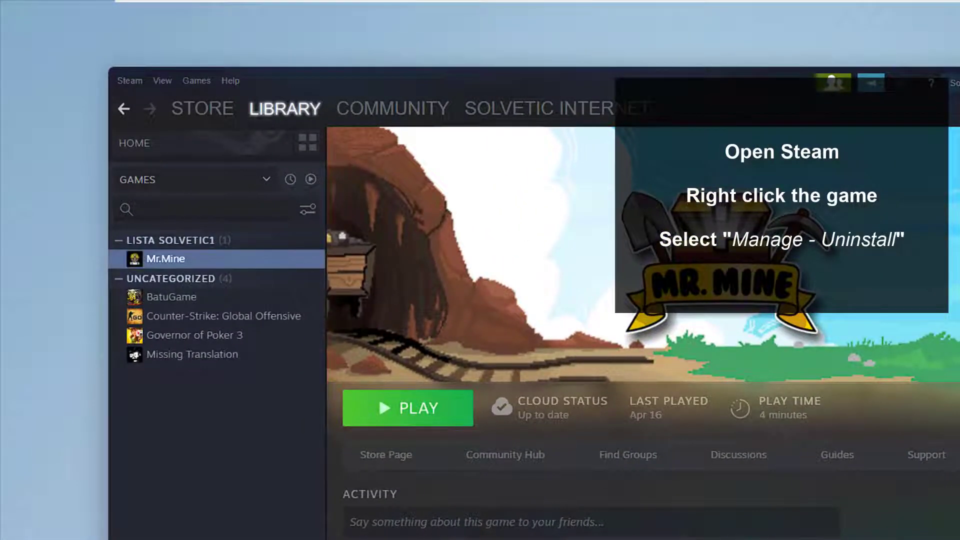
Step: Uninstall Mr.Mine from the computer through its management options in the Steam library
right_click(168, 259)
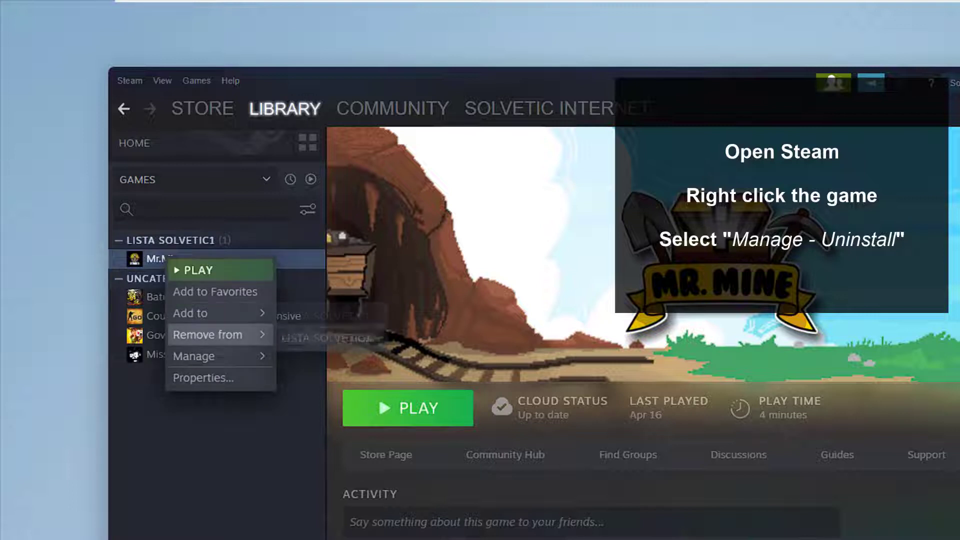
mouse_move(215, 356)
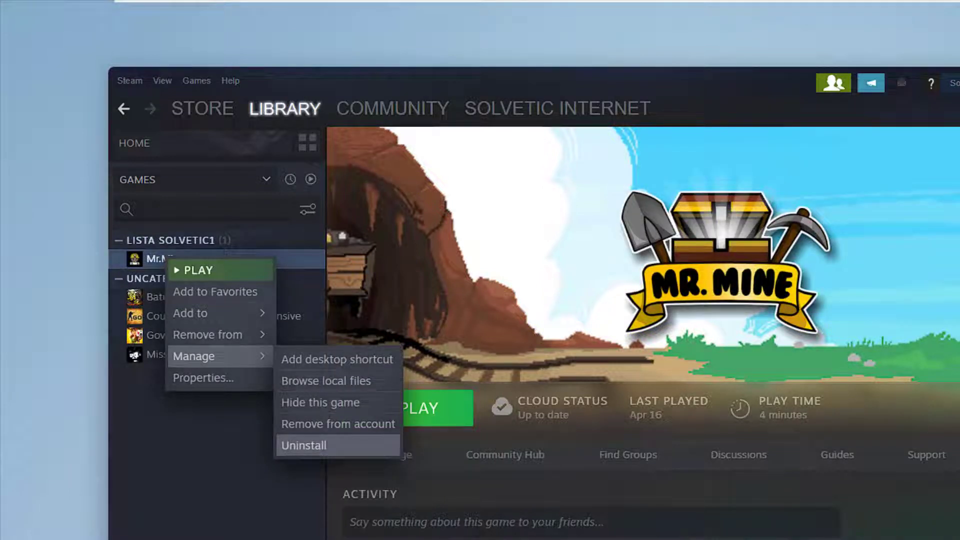
click(303, 445)
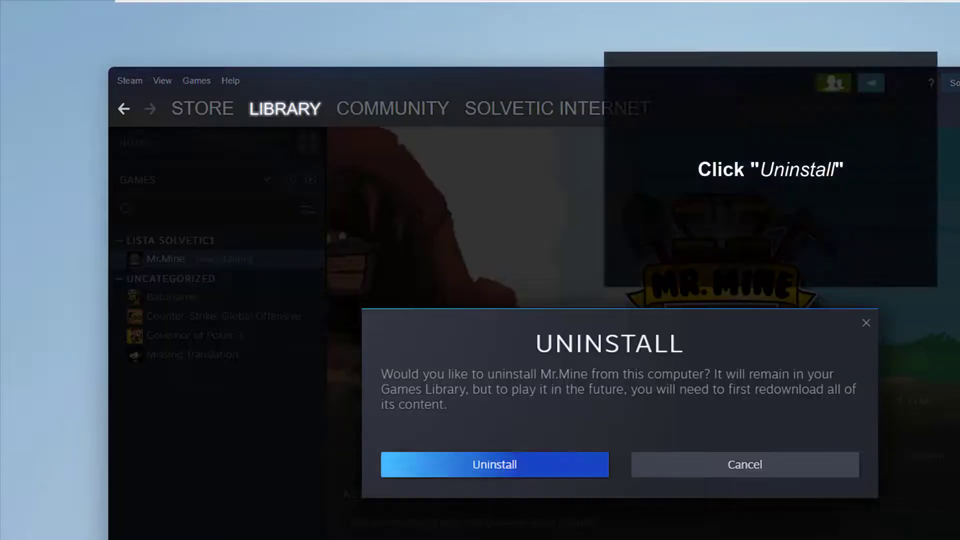
click(494, 464)
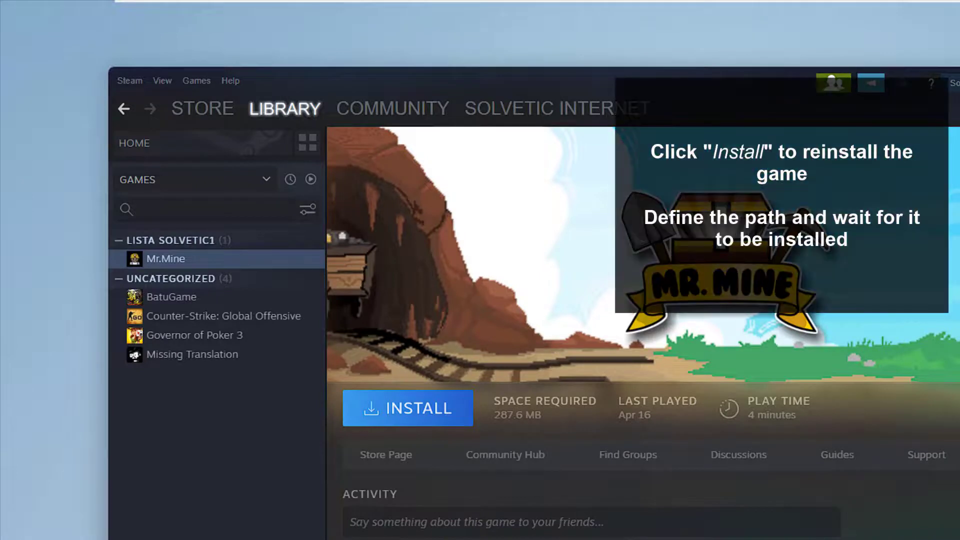
Step: Reinstall Mr.Mine under E:\SteamLibrary with desktop and start menu shortcuts, and show the desktop
click(408, 408)
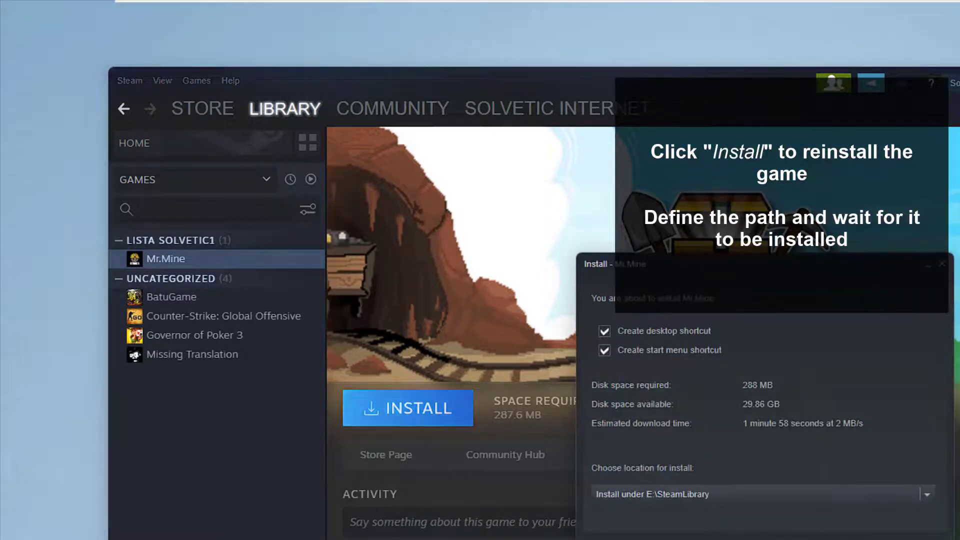
key(Return)
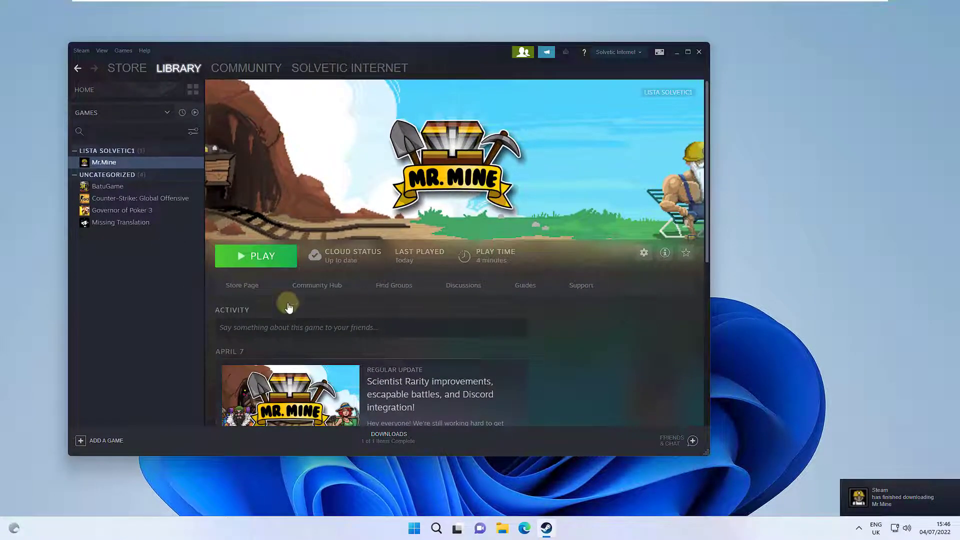
key(super+d)
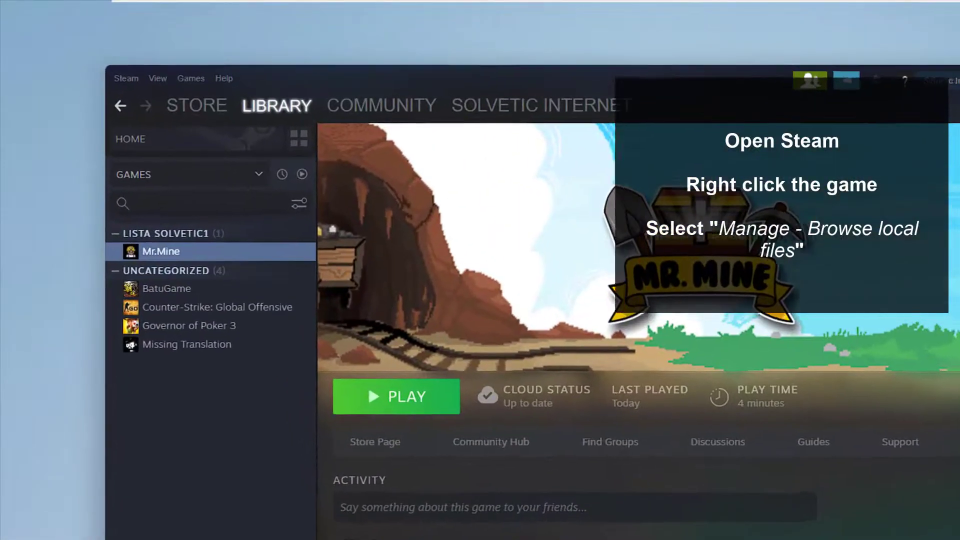
Step: Browse Mr.Mine's local files from its management options in the Steam library
right_click(155, 206)
mouse_move(225, 351)
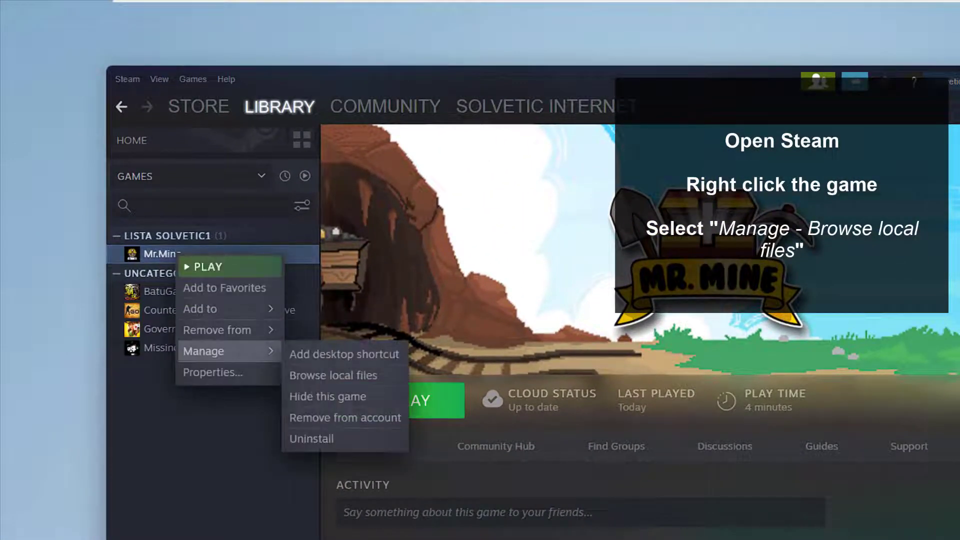
click(333, 375)
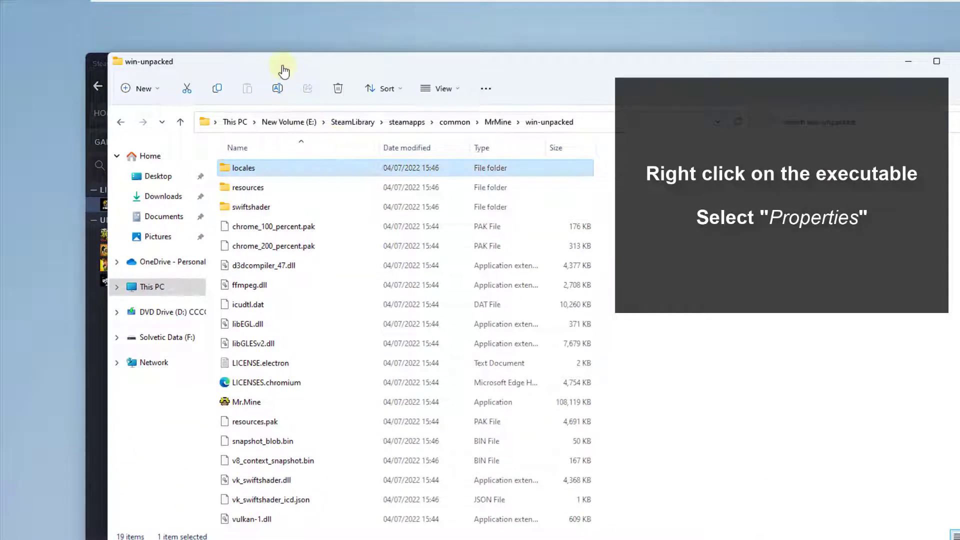
Step: Open the properties of the Mr.Mine application file and close the win-unpacked folder window
click(247, 402)
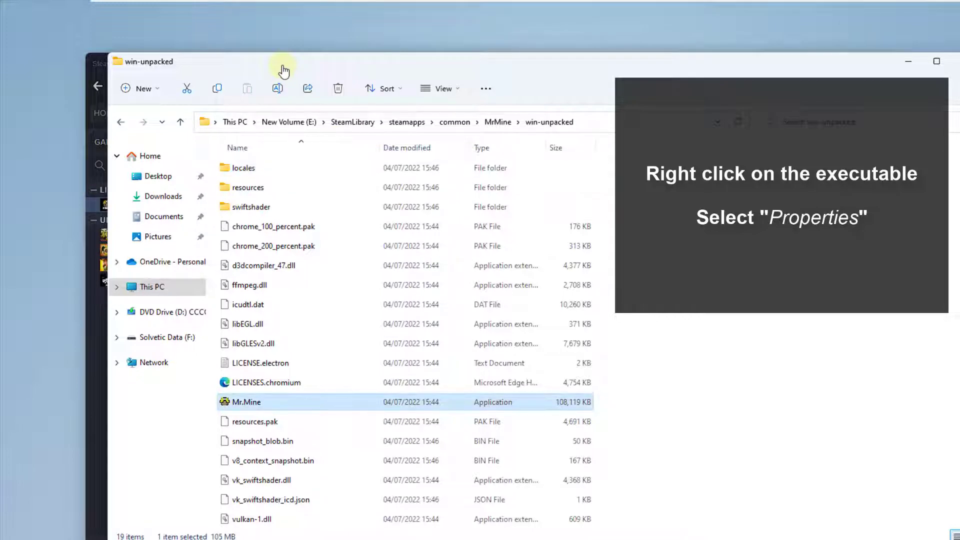
key(Menu)
key(Up)
key(Up)
key(Up)
key(Return)
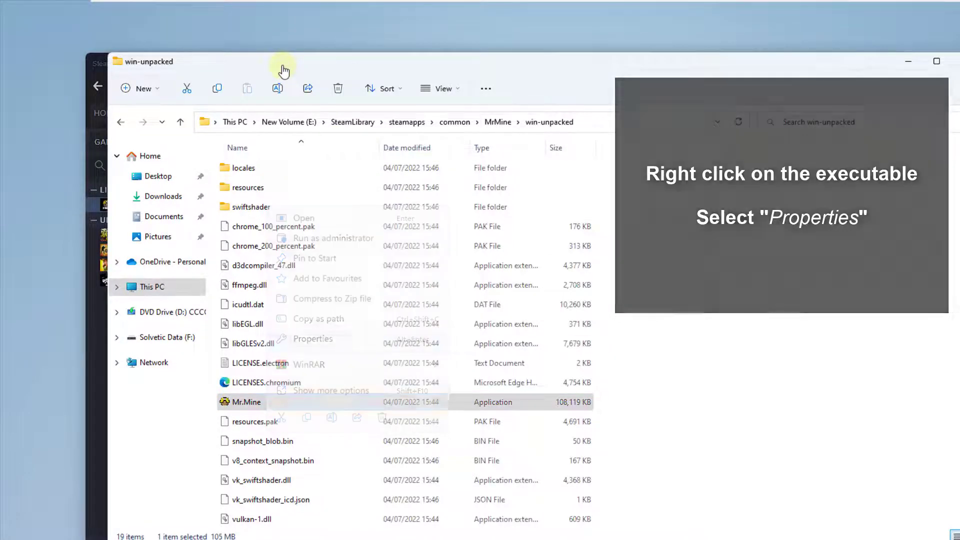
click(283, 71)
key(alt+F4)
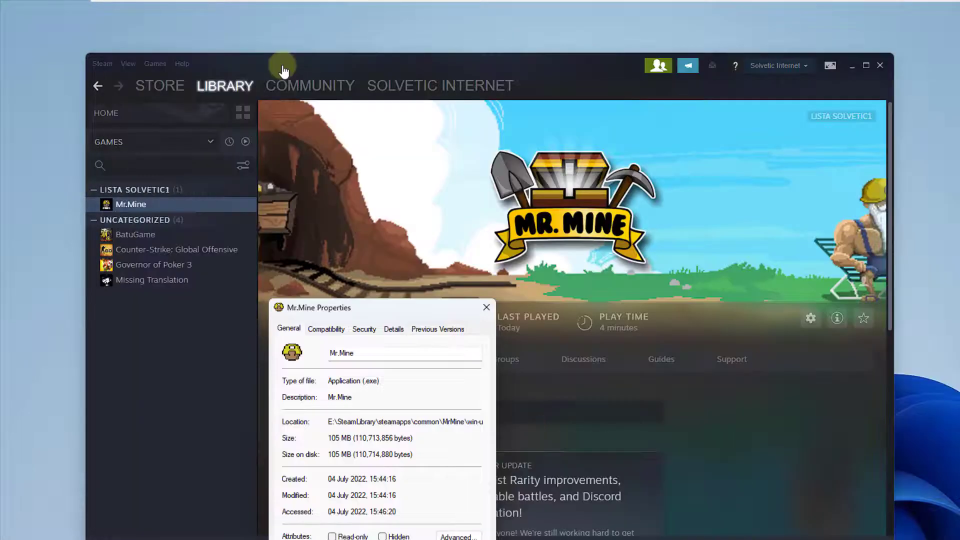
Step: Set Mr.Mine to run in Windows 8 compatibility mode as an administrator, with full-screen optimisations disabled
key(ctrl+Tab)
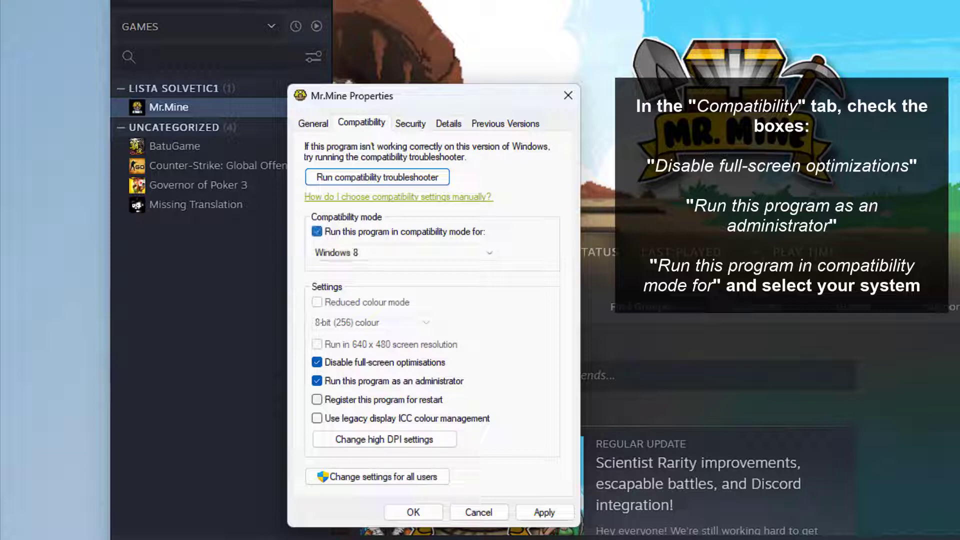
key(alt+Down)
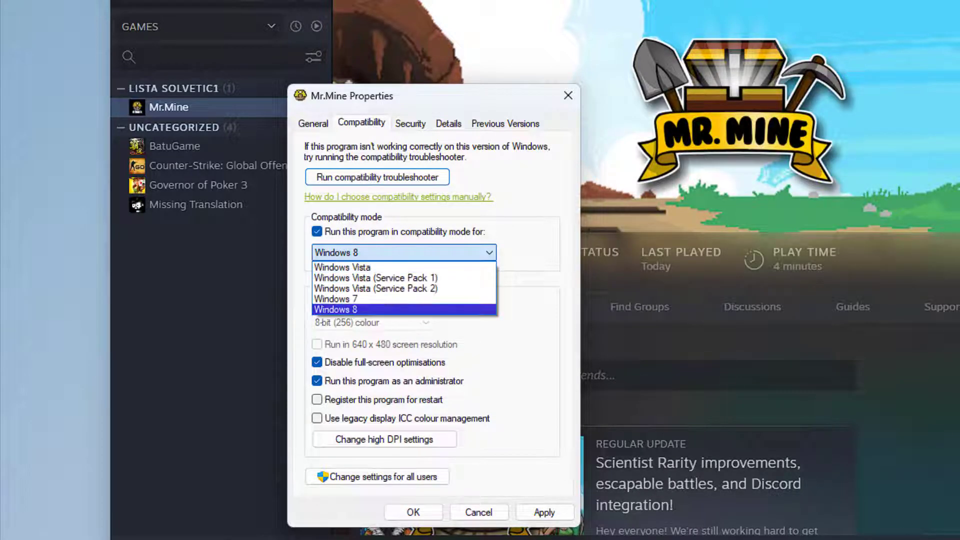
key(Return)
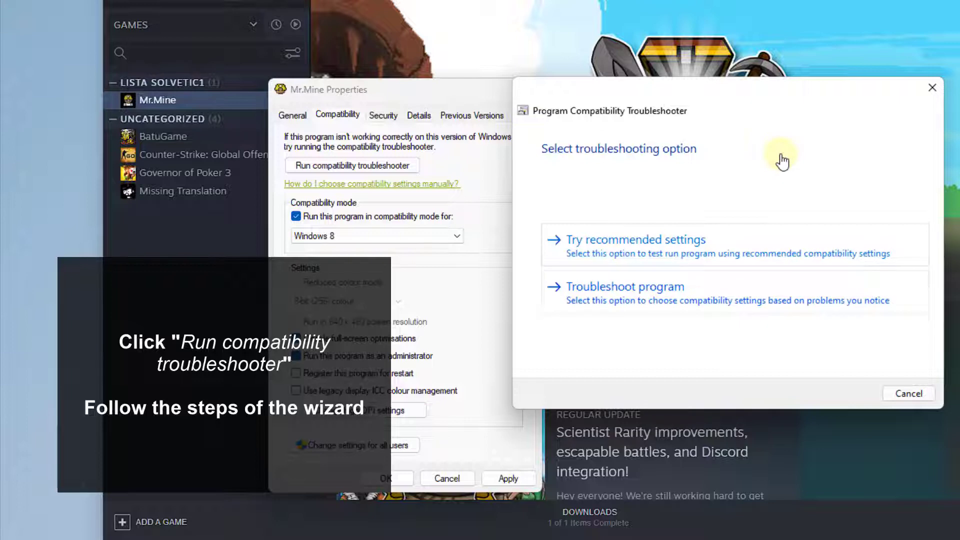
Step: In the compatibility troubleshooter, choose to troubleshoot the program and report that it opens but doesn't display correctly
key(Tab)
key(Tab)
key(Return)
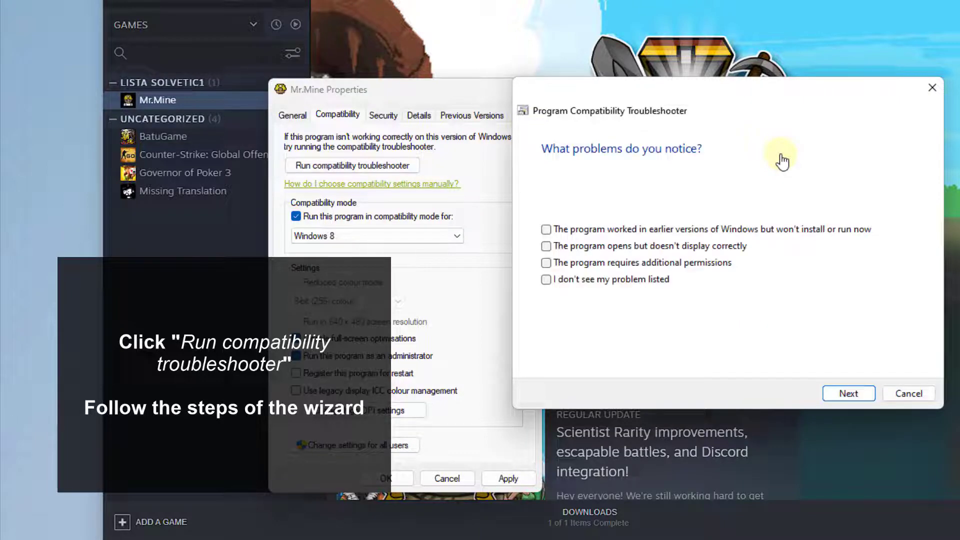
key(space)
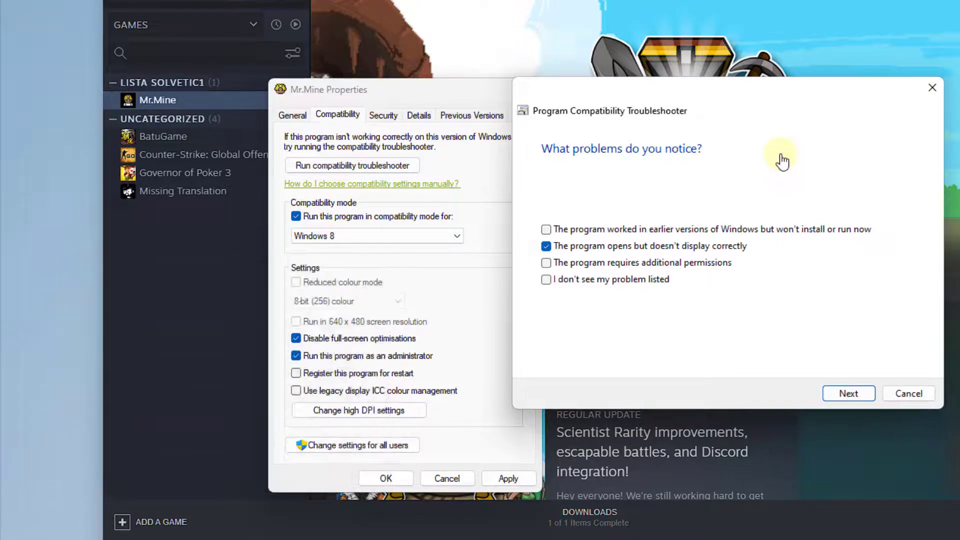
key(Return)
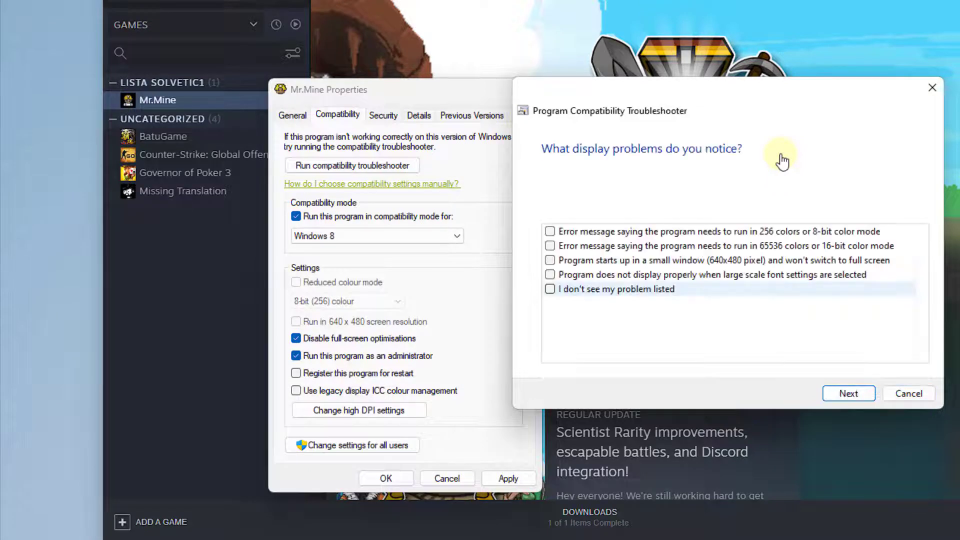
Step: Answer that the display problem is not listed, and finish and close the compatibility troubleshooter
key(space)
key(Return)
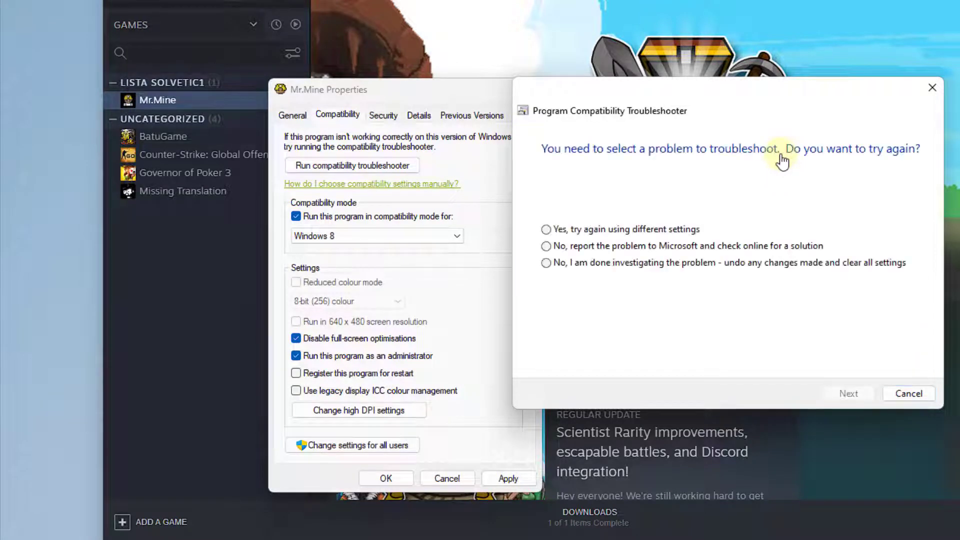
key(Up)
key(Return)
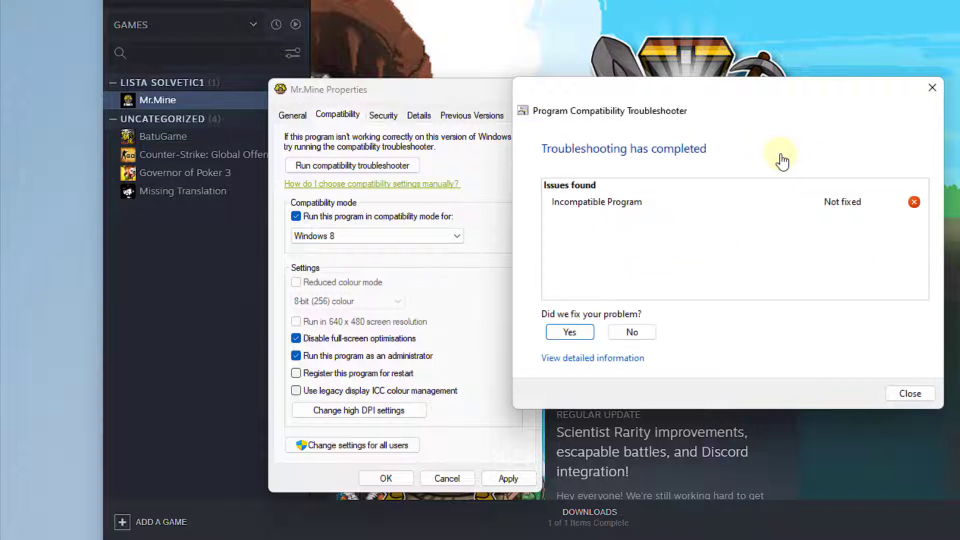
key(Return)
Step: Apply Mr.Mine's compatibility settings, close its properties, and show the desktop
key(alt+a)
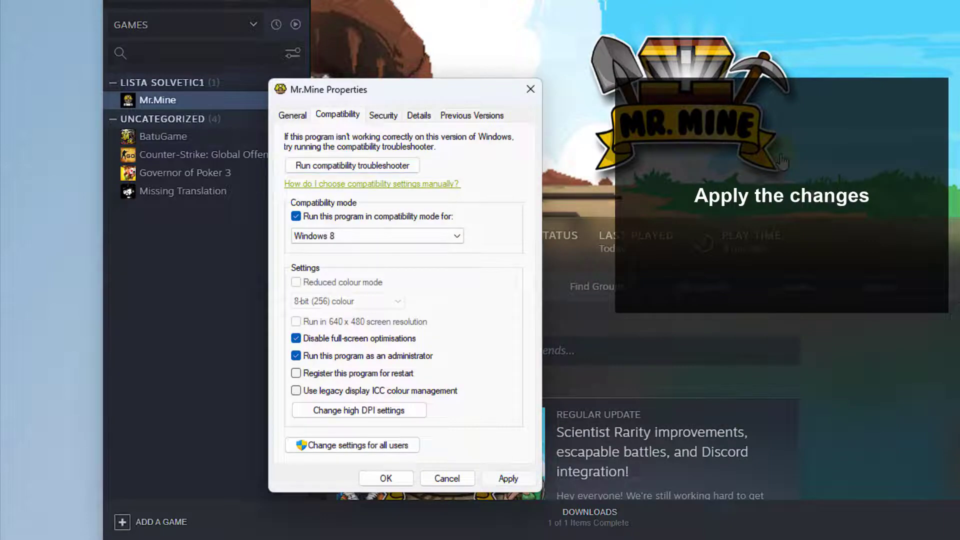
key(Return)
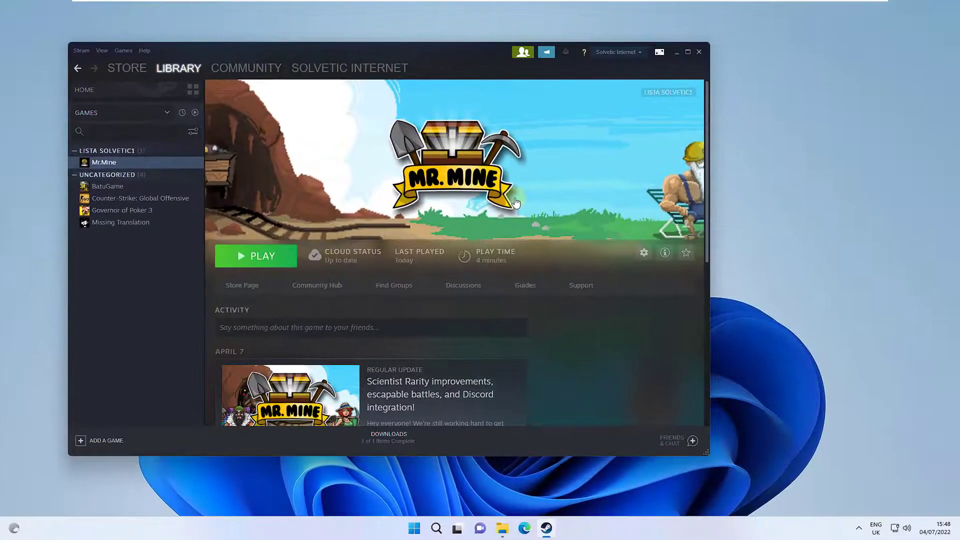
key(super+d)
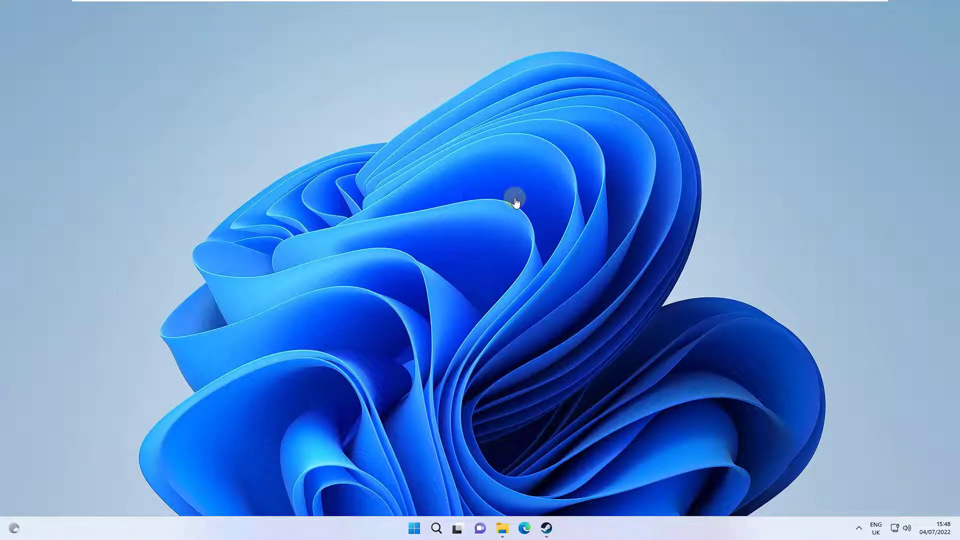